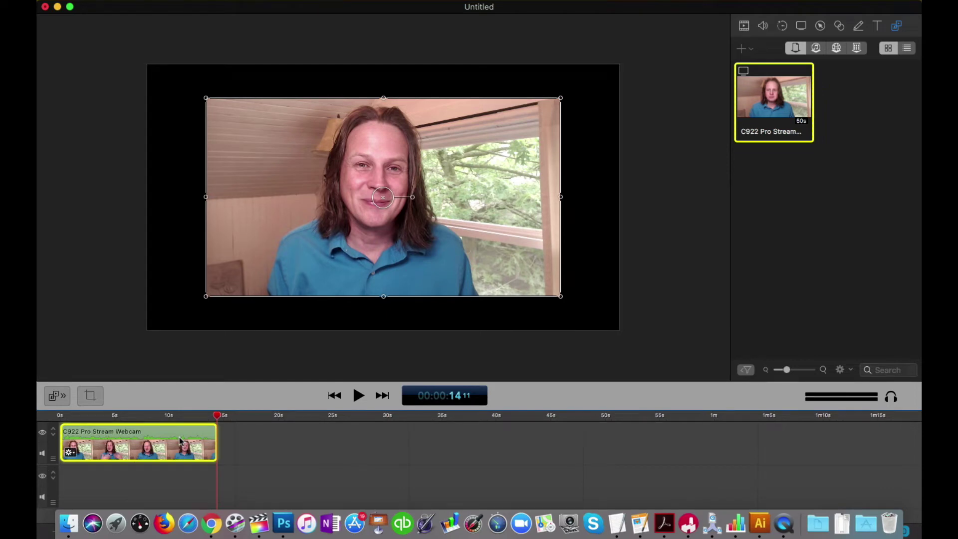
Switch from ScreenFlow to Chrome, which shows the Pixabay home page.
{"action": "key", "text": "super+Tab"}
{"action": "key", "text": "super+Tab"}
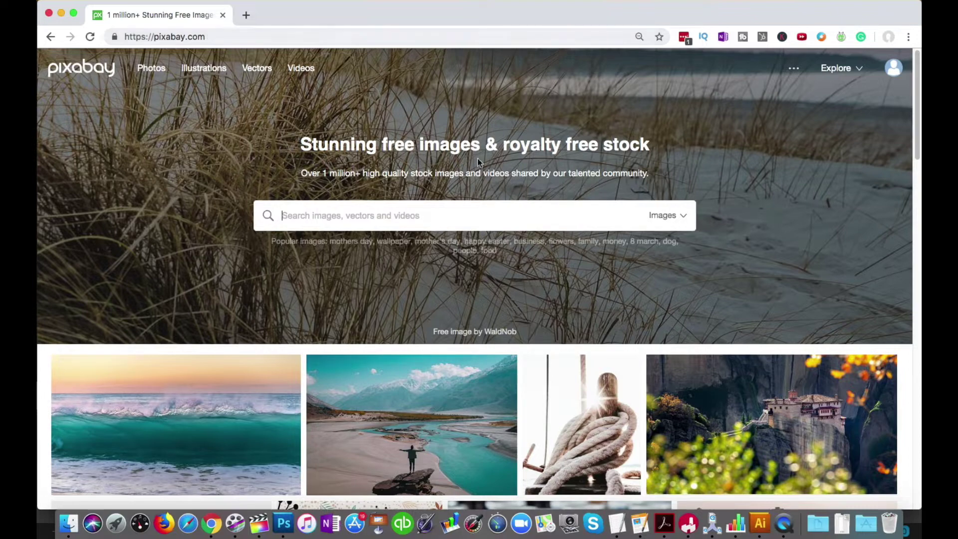
Search Pixabay for 'laptop computer' images.
{"action": "left_click", "coordinate": [349, 212]}
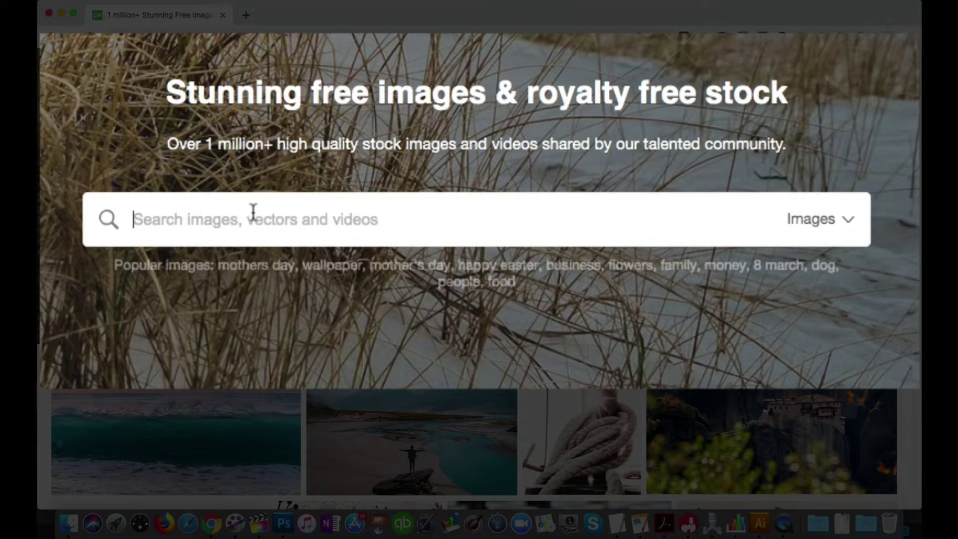
{"action": "type", "text": "la"}
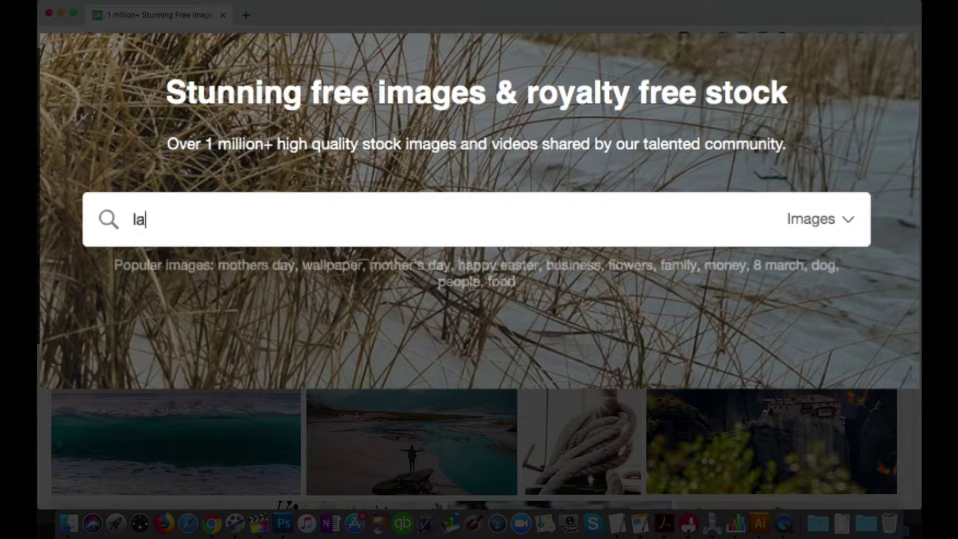
{"action": "type", "text": "ptop computer"}
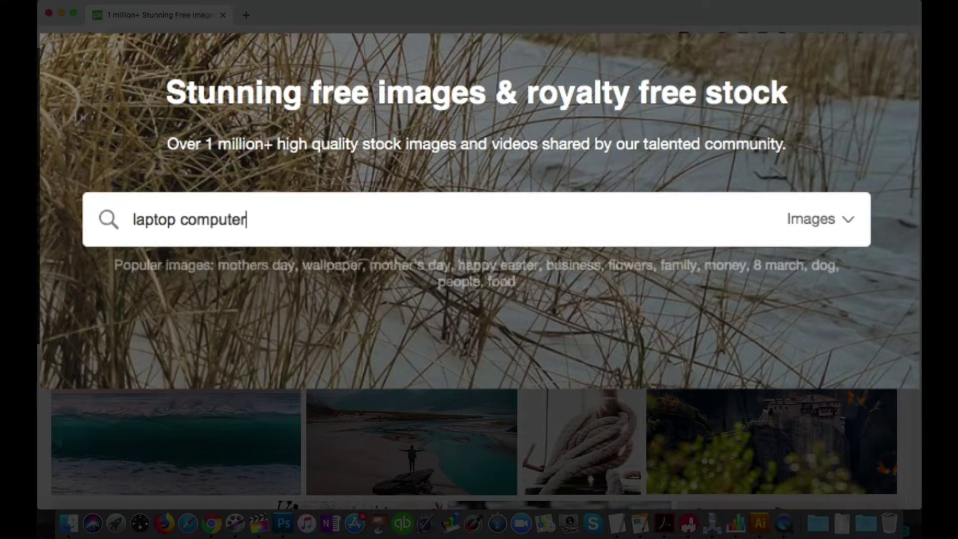
{"action": "key", "text": "Return"}
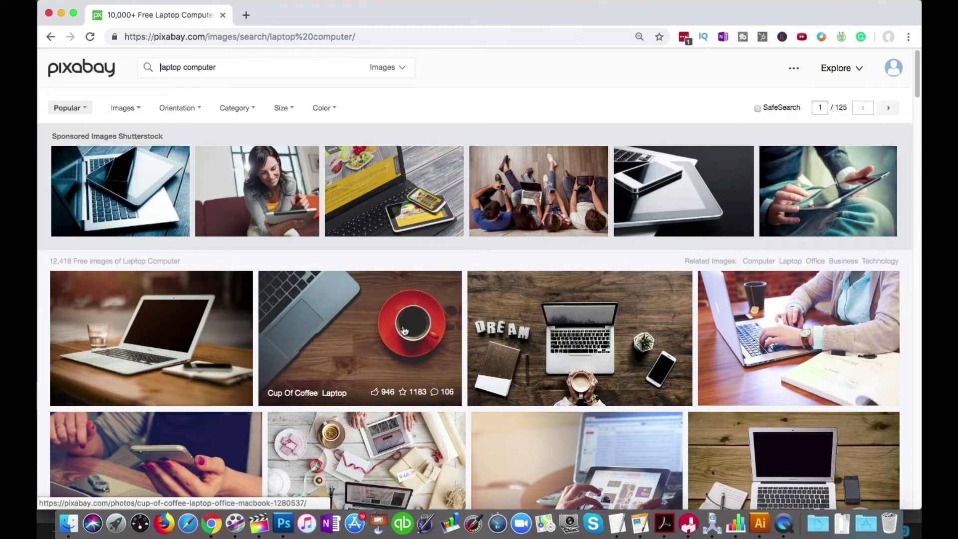
{"action": "scroll", "coordinate": [342, 377], "scroll_direction": "down", "scroll_amount": 2}
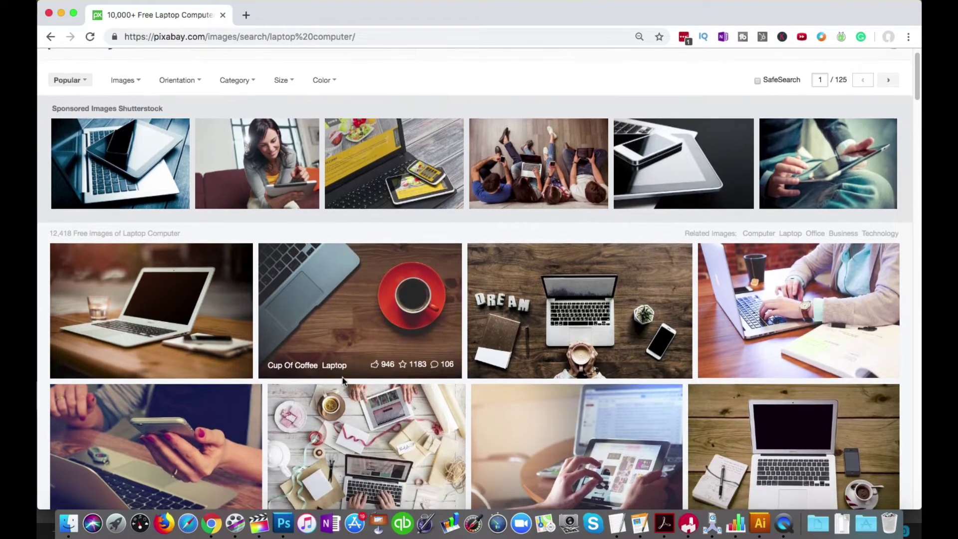
{"action": "scroll", "coordinate": [343, 380], "scroll_direction": "down", "scroll_amount": 2}
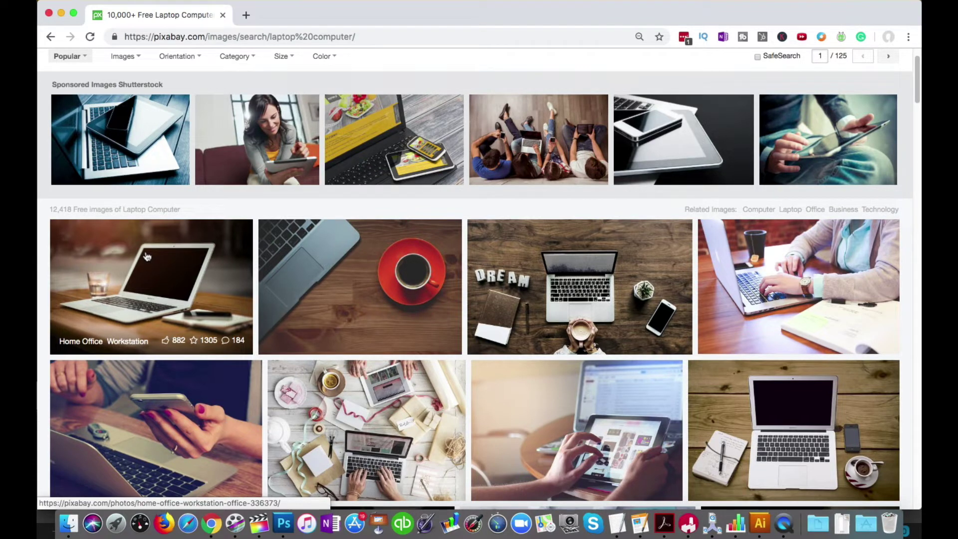
{"action": "scroll", "coordinate": [319, 332], "scroll_direction": "down", "scroll_amount": 3}
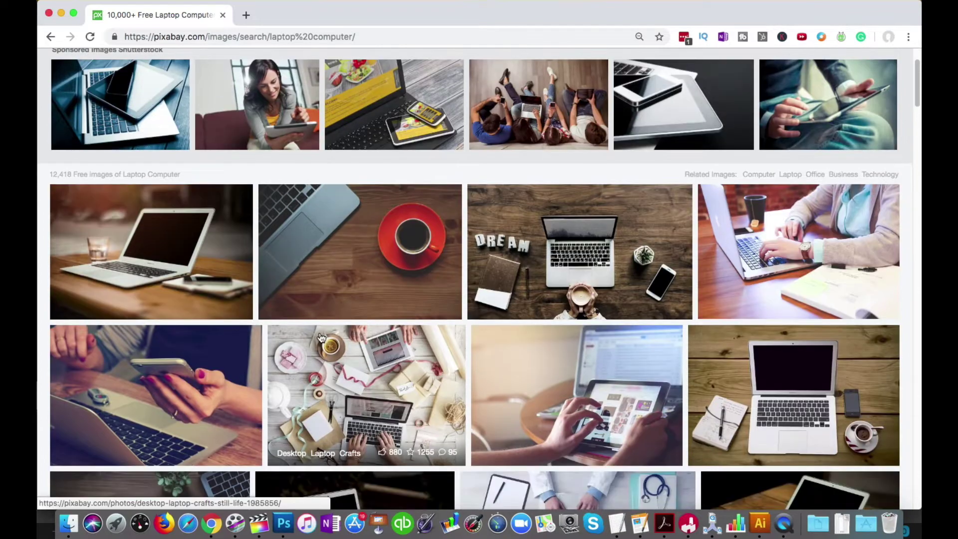
{"action": "scroll", "coordinate": [319, 338], "scroll_direction": "down", "scroll_amount": 10}
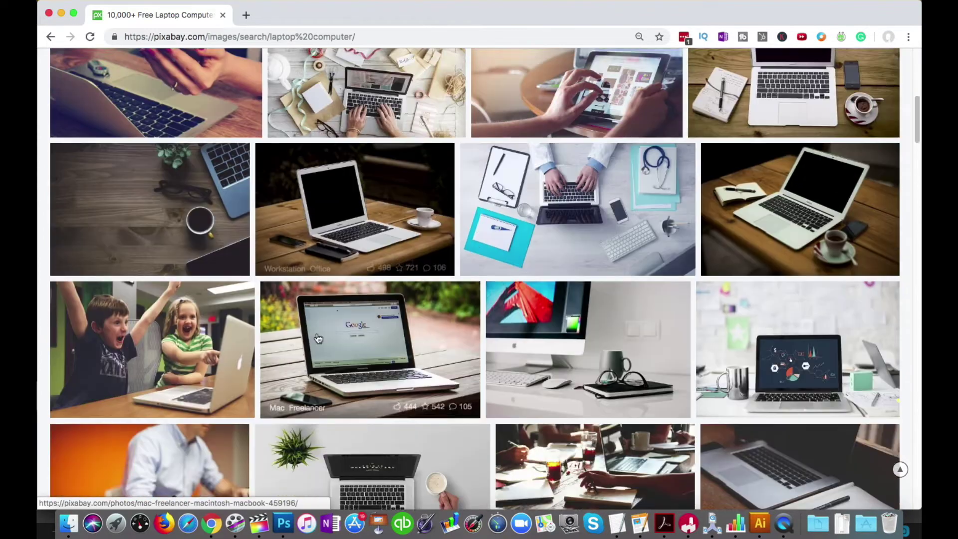
{"action": "scroll", "coordinate": [317, 338], "scroll_direction": "down", "scroll_amount": 1}
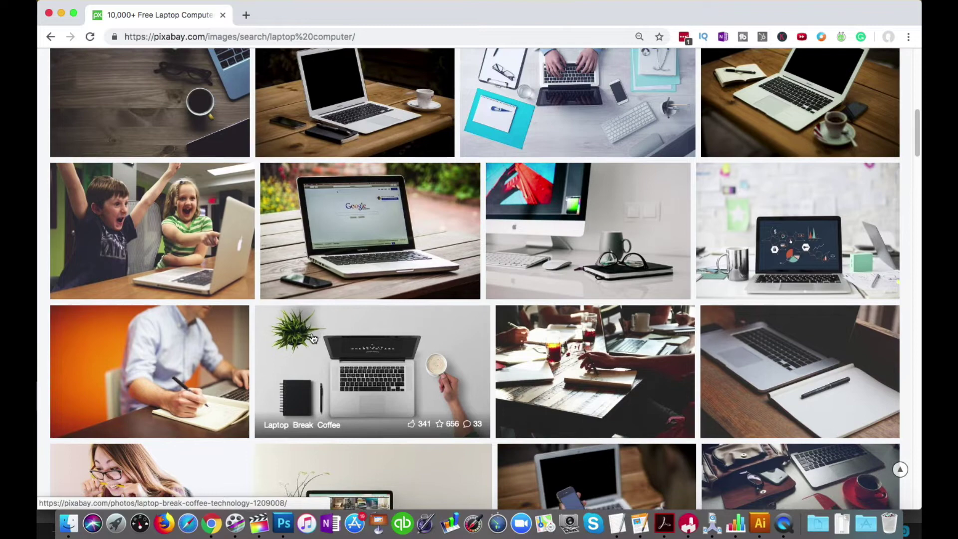
{"action": "scroll", "coordinate": [312, 338], "scroll_direction": "down", "scroll_amount": 5}
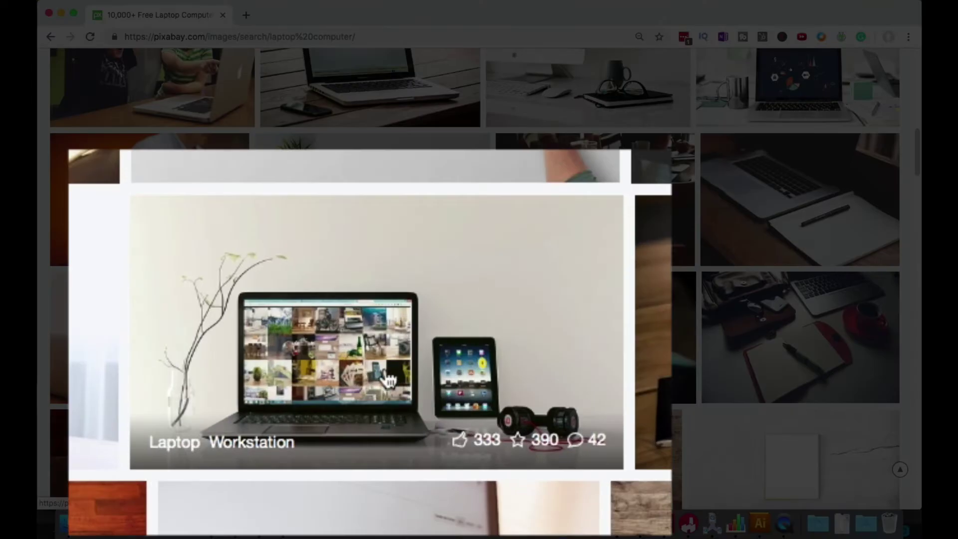
Download the Laptop Workstation photo at 1920×1069 and save it in the Screenflow folder.
{"action": "left_click", "coordinate": [364, 357]}
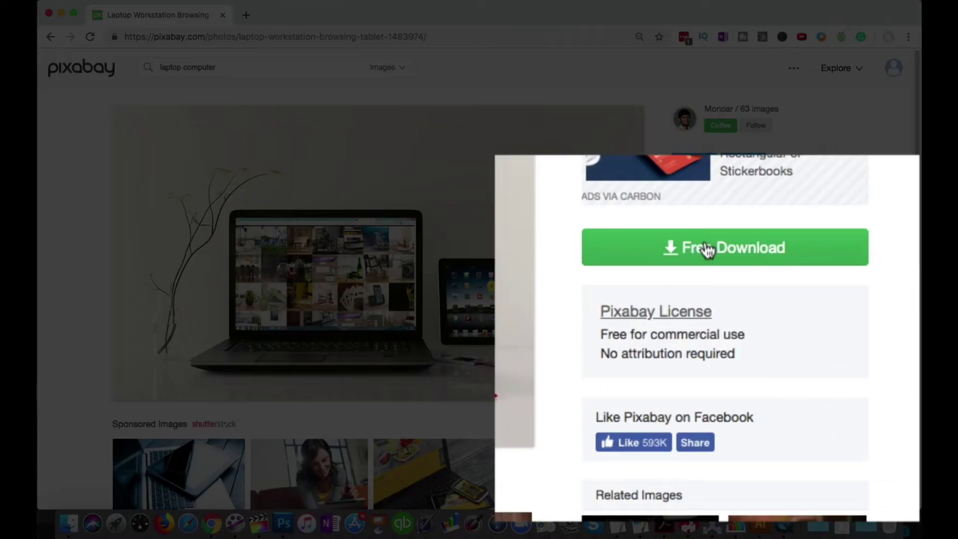
{"action": "left_click", "coordinate": [707, 249]}
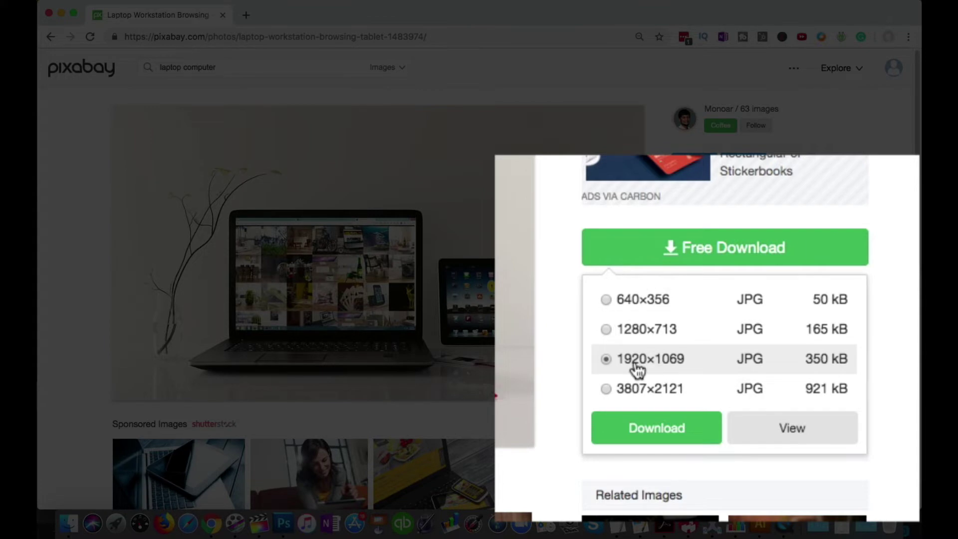
{"action": "left_click", "coordinate": [637, 432]}
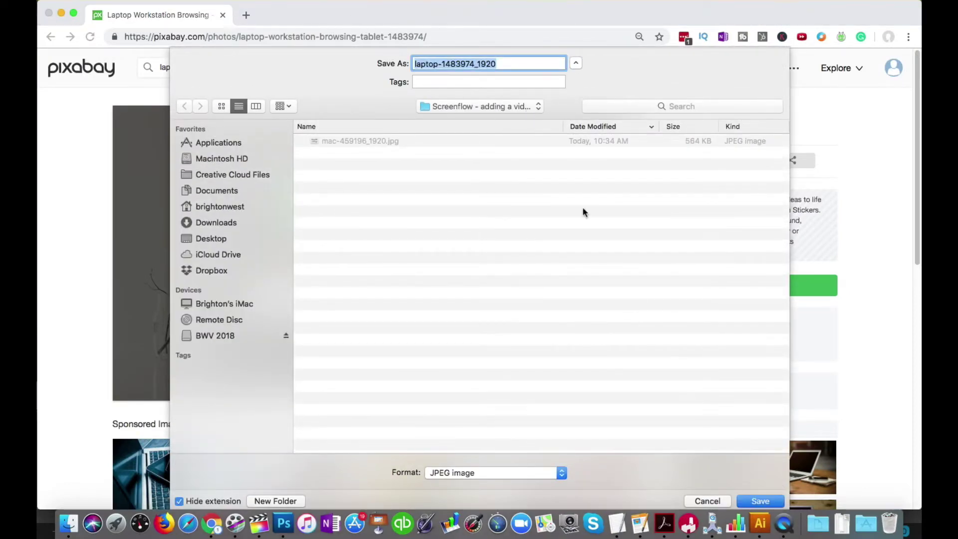
{"action": "left_click", "coordinate": [757, 501]}
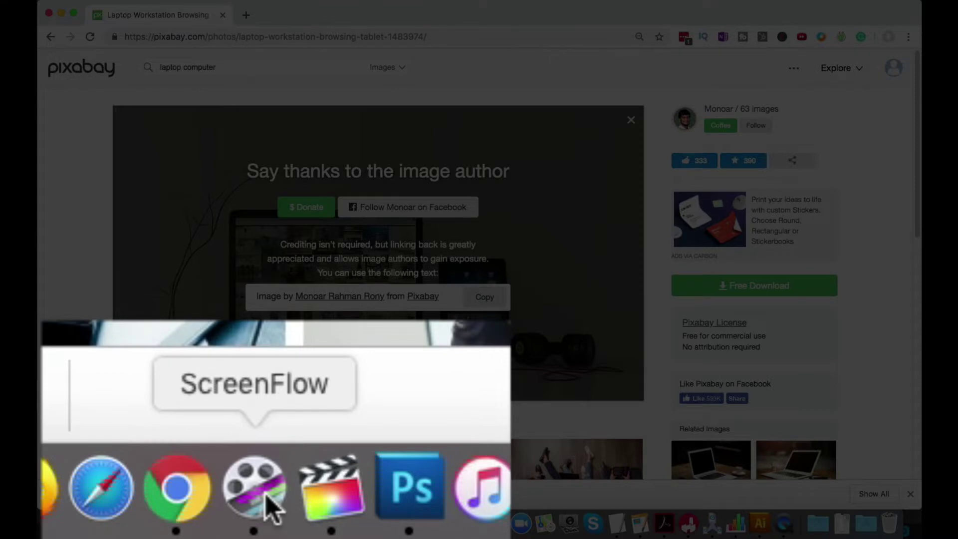
Add laptop-1483974_1920.jpg from the Tutorials > May 19 folder to ScreenFlow's media library.
{"action": "left_click", "coordinate": [239, 525]}
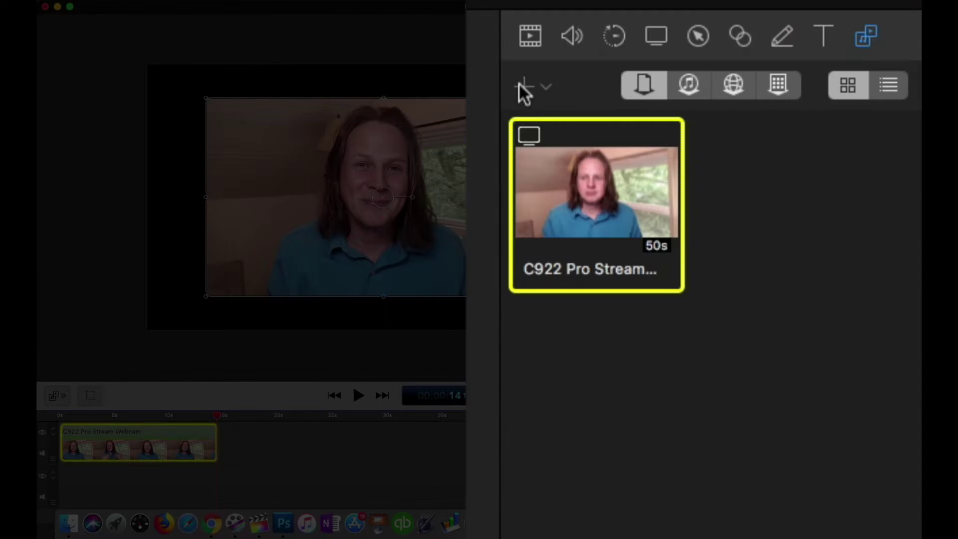
{"action": "left_click", "coordinate": [667, 48]}
{"action": "left_click", "coordinate": [674, 62]}
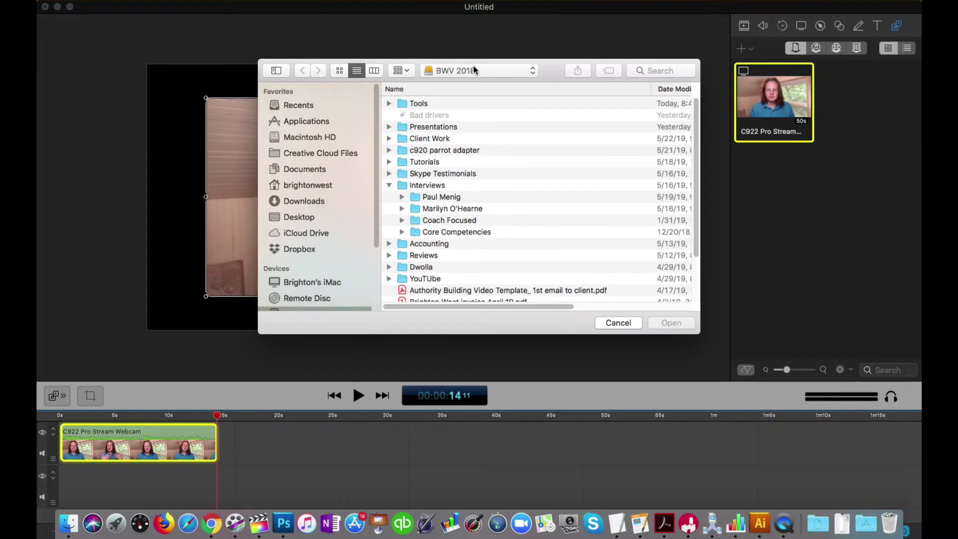
{"action": "double_click", "coordinate": [429, 162]}
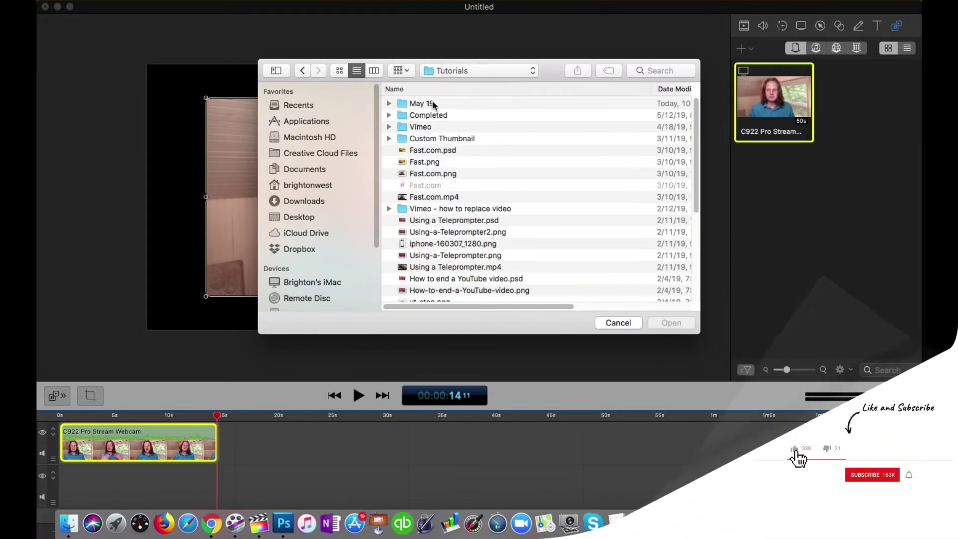
{"action": "double_click", "coordinate": [433, 104]}
{"action": "double_click", "coordinate": [433, 104]}
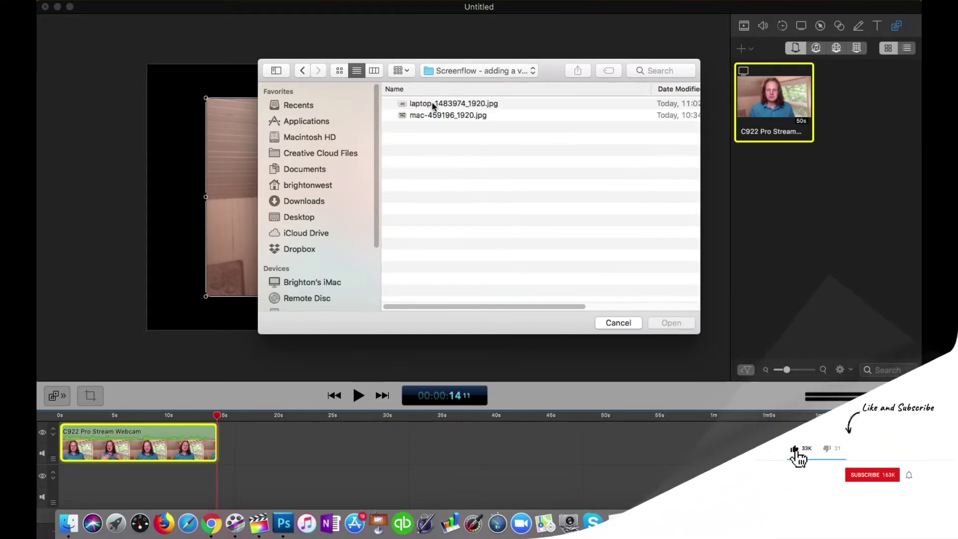
{"action": "left_click", "coordinate": [434, 104]}
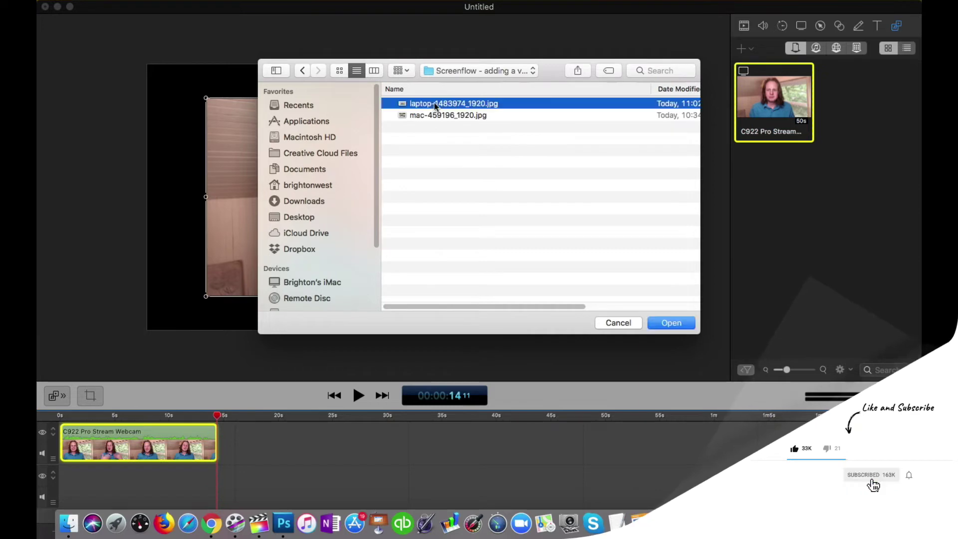
{"action": "double_click", "coordinate": [434, 104]}
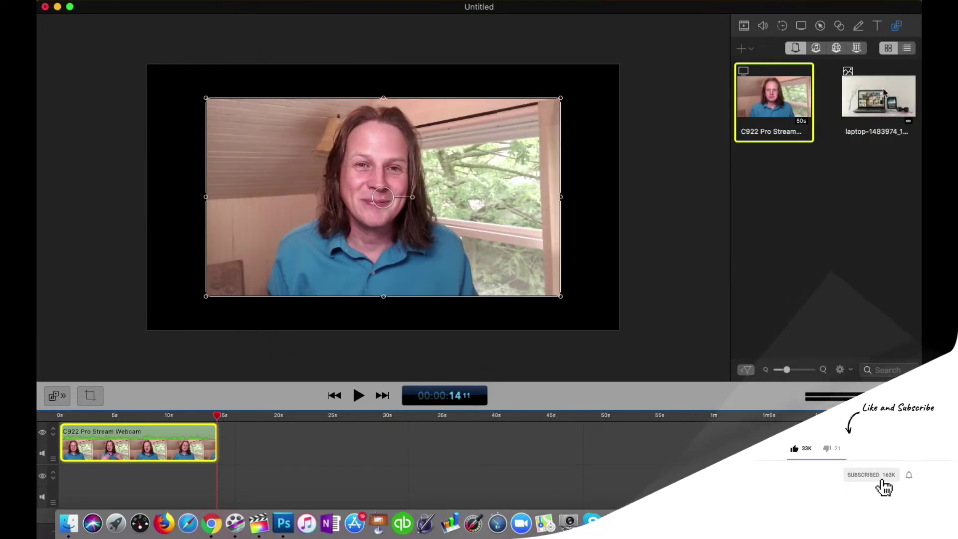
Place the laptop photo on the second track, extend it to about 14 seconds, then return the playhead to about 9 s.
{"action": "left_click_drag", "start_coordinate": [883, 93], "coordinate": [114, 480]}
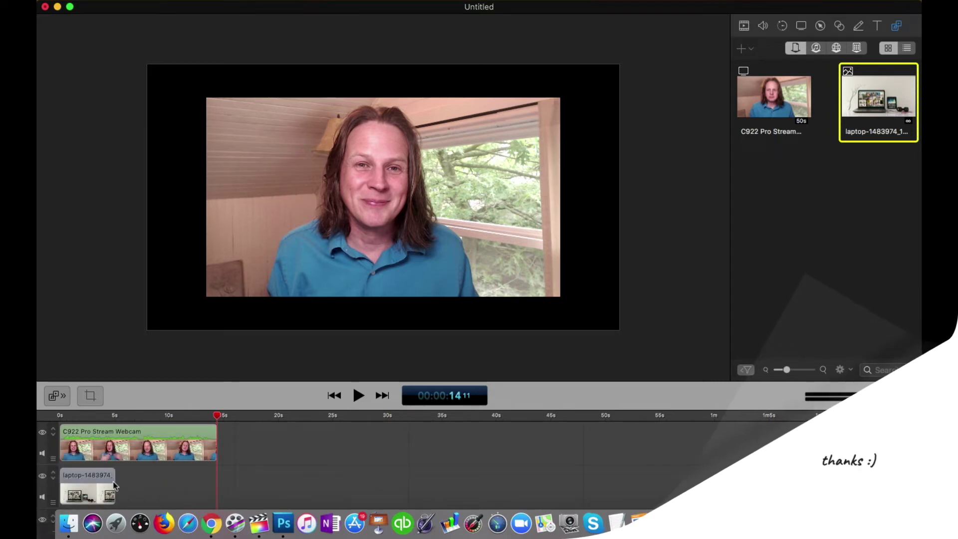
{"action": "left_click", "coordinate": [116, 481]}
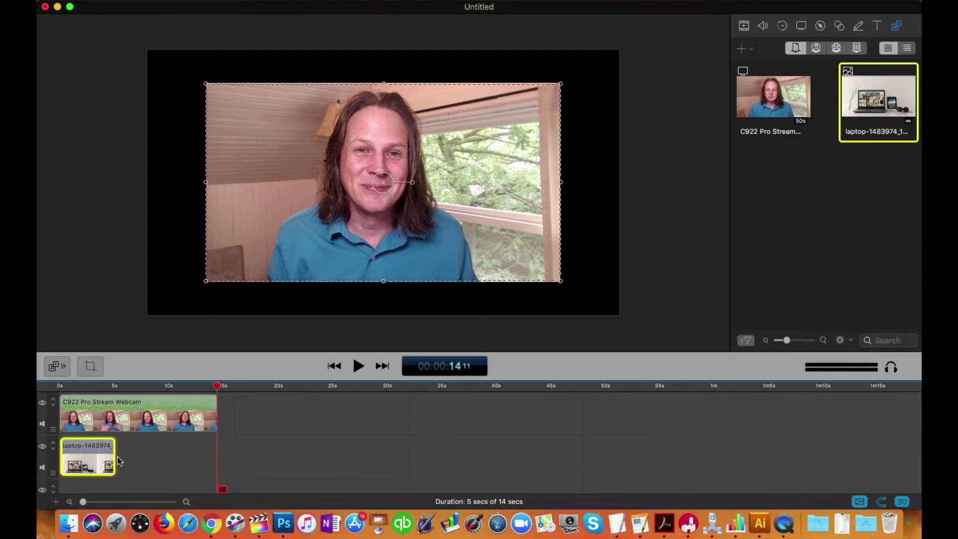
{"action": "left_click", "coordinate": [121, 458]}
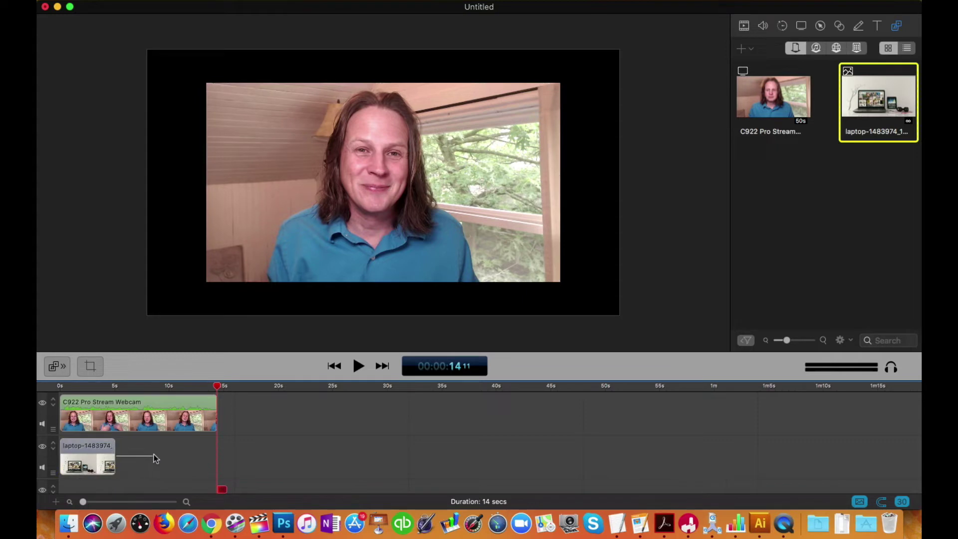
{"action": "left_click", "coordinate": [113, 458]}
{"action": "left_click_drag", "start_coordinate": [114, 458], "coordinate": [216, 458]}
{"action": "left_click", "coordinate": [158, 386]}
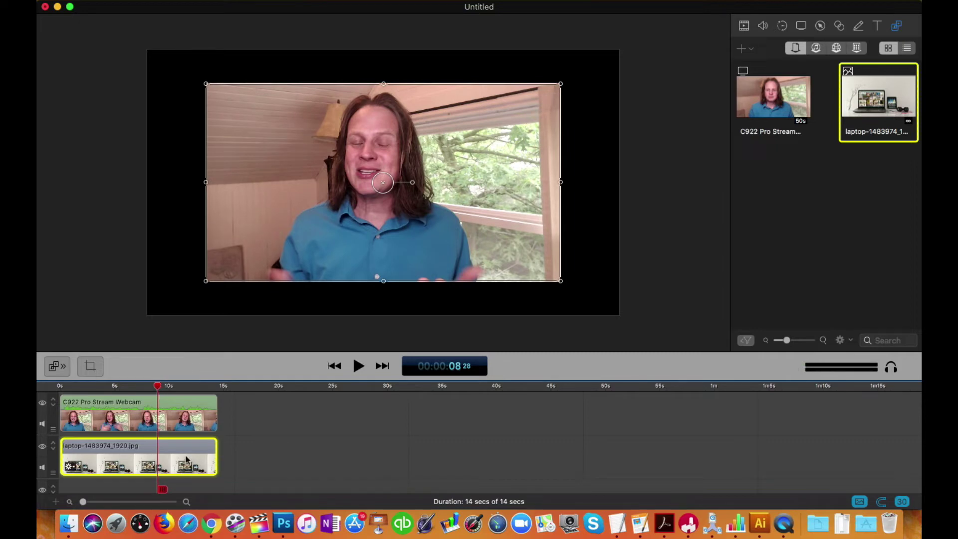
Shrink the webcam video to a small inset near the top-right corner.
{"action": "left_click", "coordinate": [180, 419]}
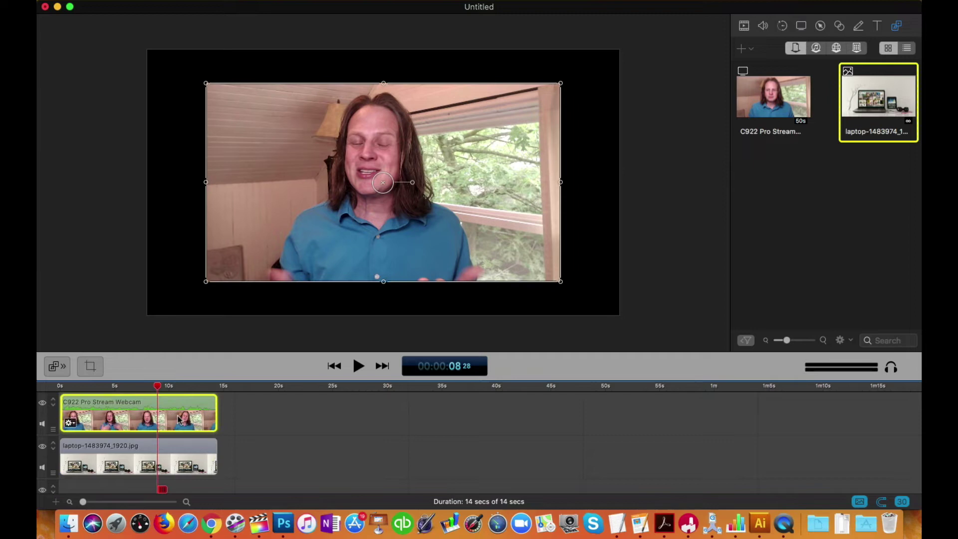
{"action": "left_click_drag", "start_coordinate": [207, 282], "coordinate": [425, 169]}
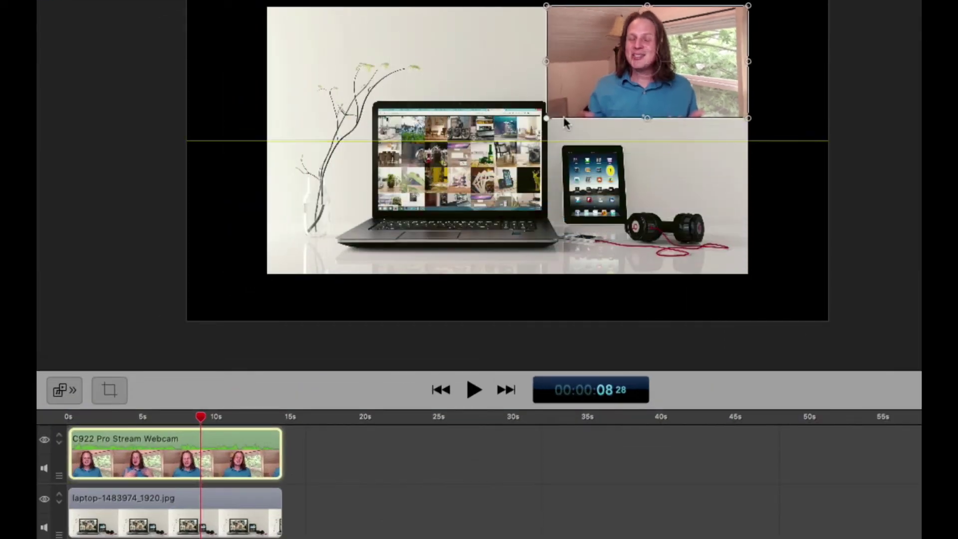
{"action": "left_click_drag", "start_coordinate": [565, 120], "coordinate": [593, 95]}
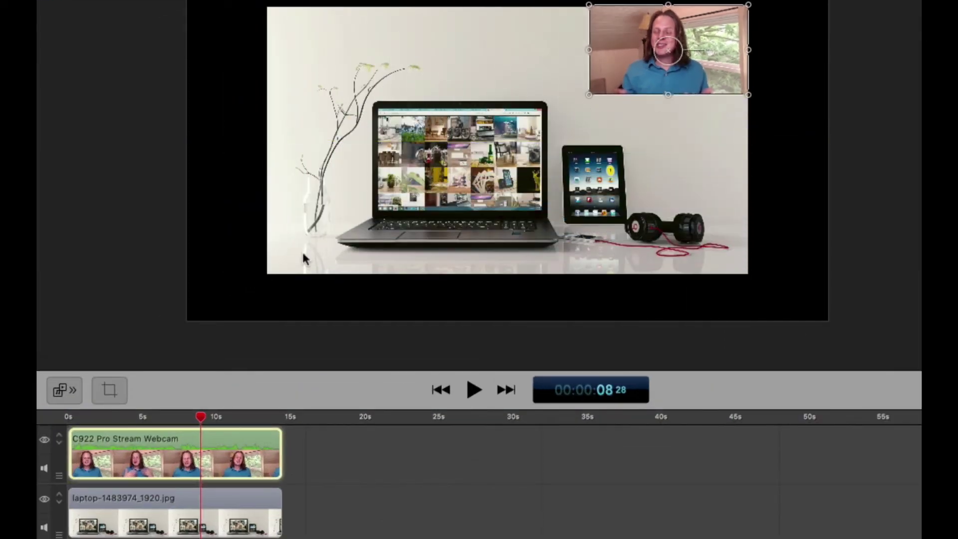
Enlarge the laptop photo beyond the canvas edges and reposition it up and left.
{"action": "left_click", "coordinate": [243, 530]}
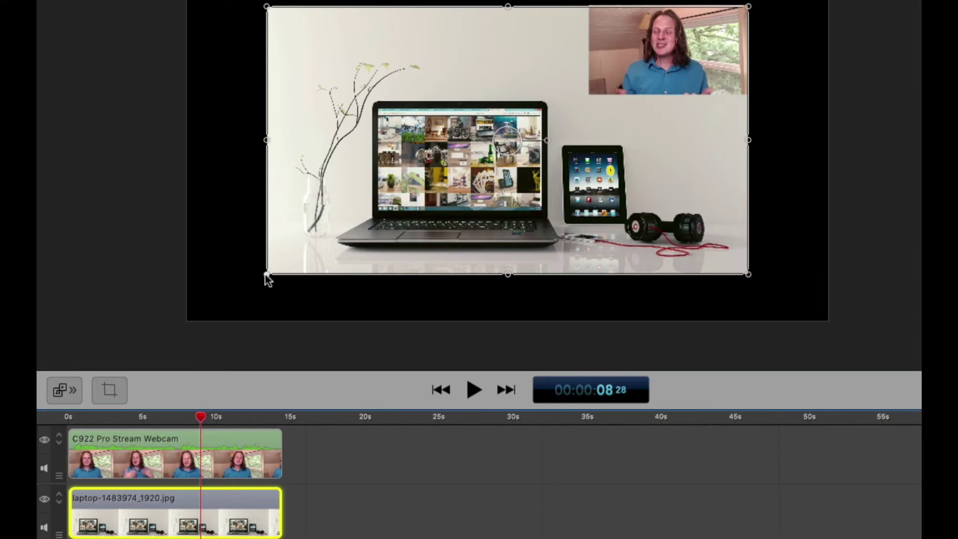
{"action": "left_click_drag", "start_coordinate": [266, 274], "coordinate": [185, 317]}
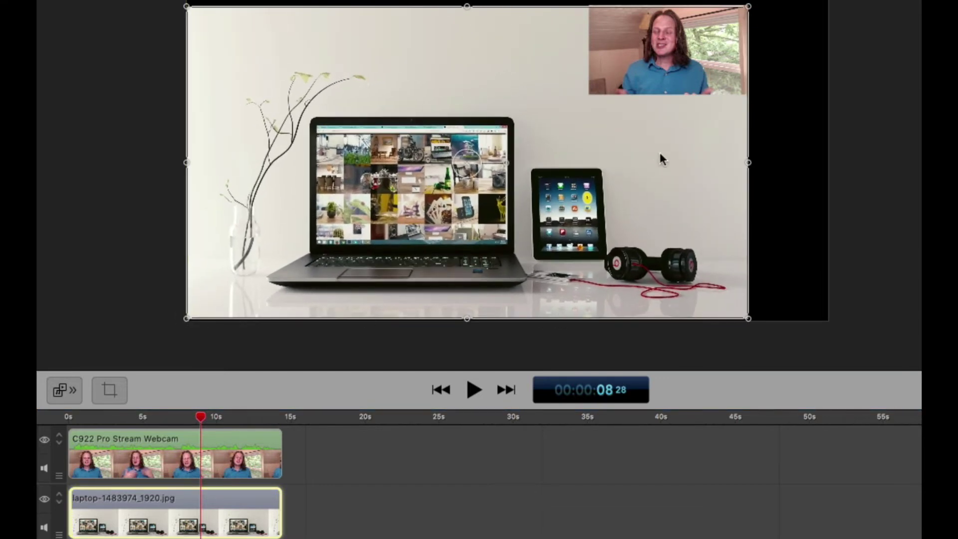
{"action": "left_click_drag", "start_coordinate": [747, 7], "coordinate": [828, 1]}
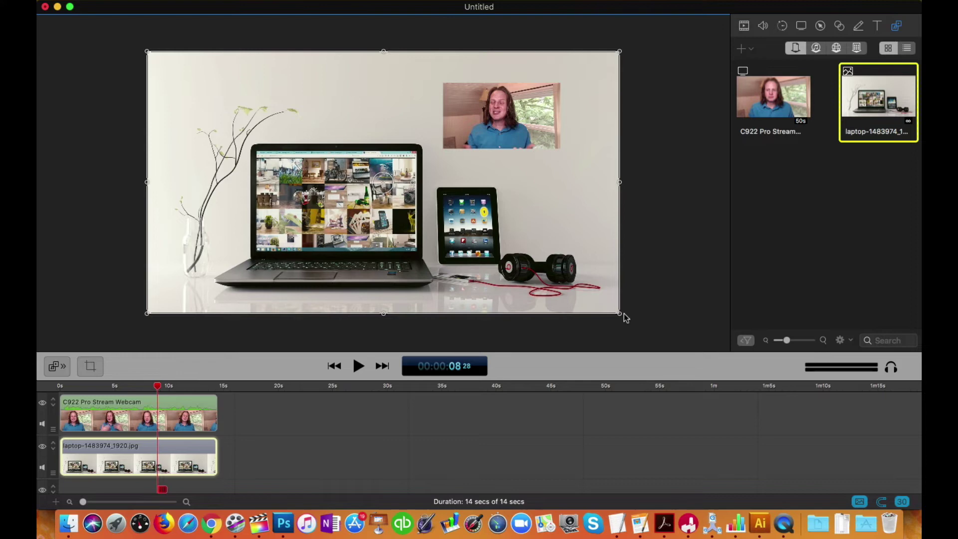
{"action": "left_click_drag", "start_coordinate": [621, 316], "coordinate": [809, 534]}
{"action": "left_click_drag", "start_coordinate": [468, 233], "coordinate": [436, 98]}
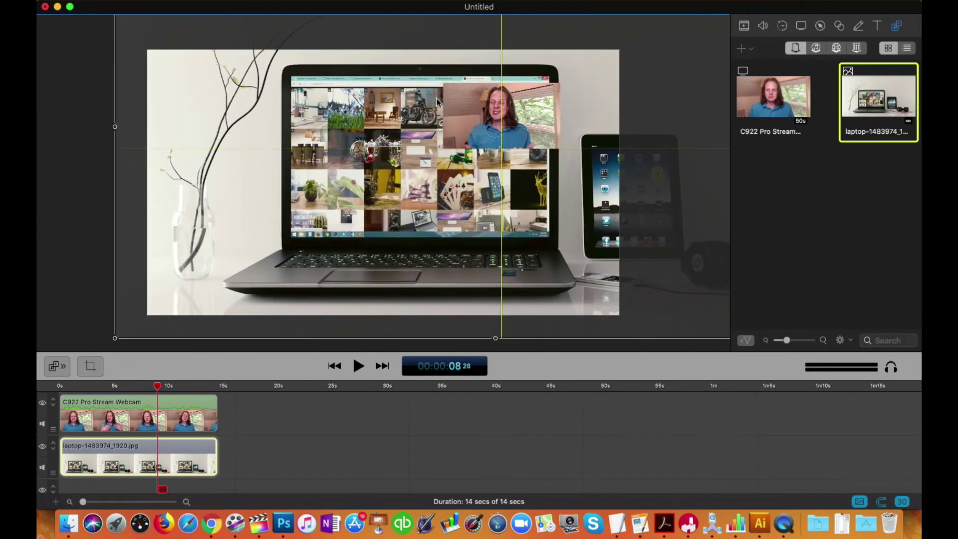
{"action": "left_click_drag", "start_coordinate": [115, 338], "coordinate": [60, 371]}
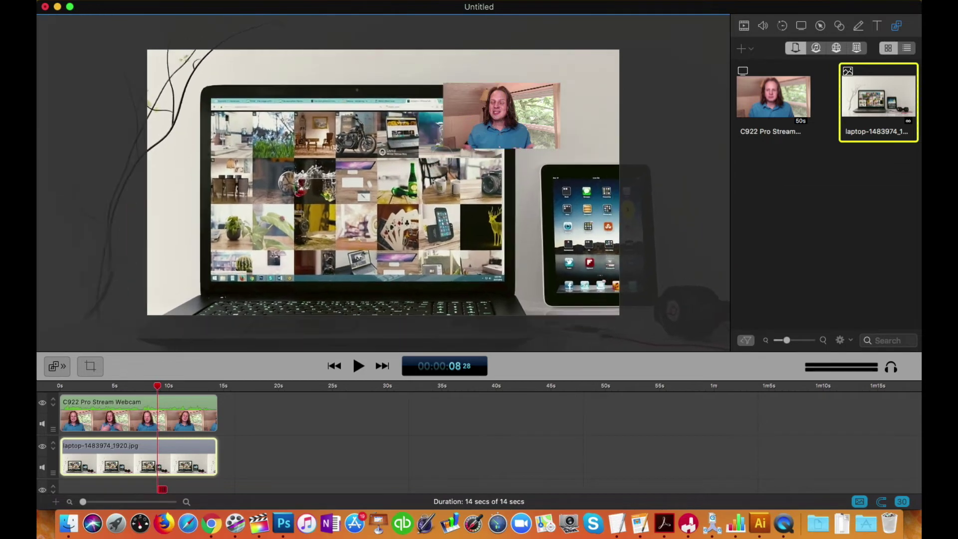
{"action": "mouse_move", "coordinate": [509, 191]}
{"action": "left_mouse_down"}
{"action": "mouse_move", "coordinate": [467, 199]}
{"action": "mouse_move", "coordinate": [501, 189]}
{"action": "left_mouse_up"}
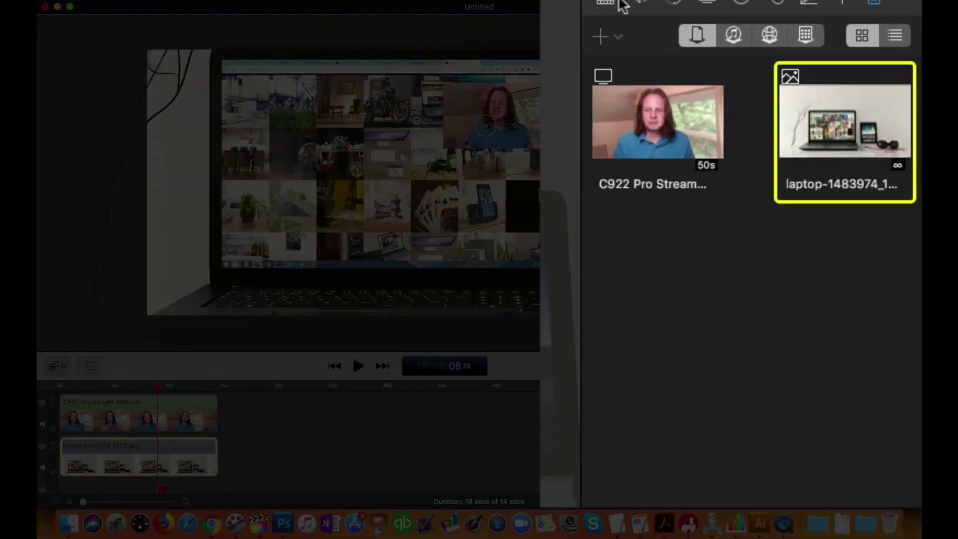
Reduce the laptop photo's scale to 200% in the Video inspector and shift it left.
{"action": "left_click", "coordinate": [744, 25]}
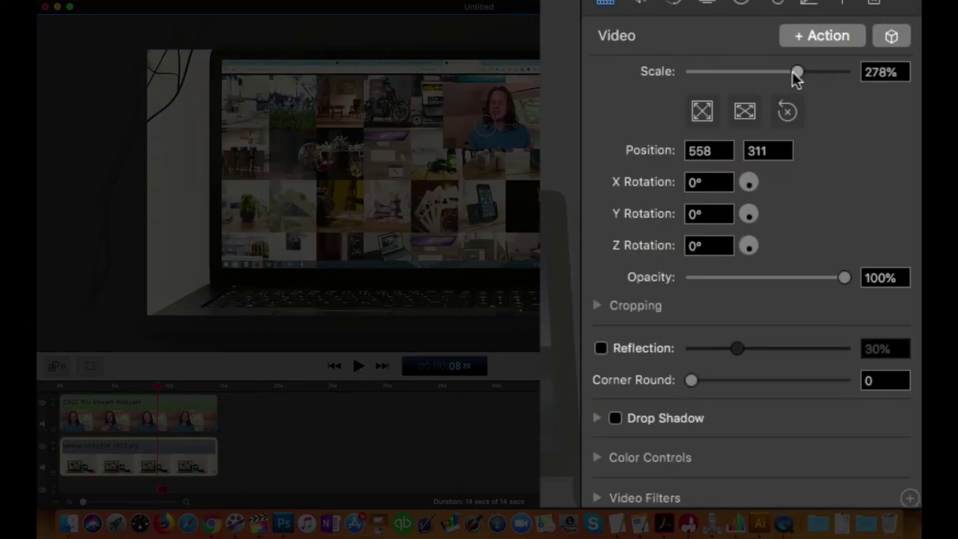
{"action": "left_click_drag", "start_coordinate": [793, 72], "coordinate": [763, 75]}
{"action": "left_click_drag", "start_coordinate": [428, 186], "coordinate": [388, 187]}
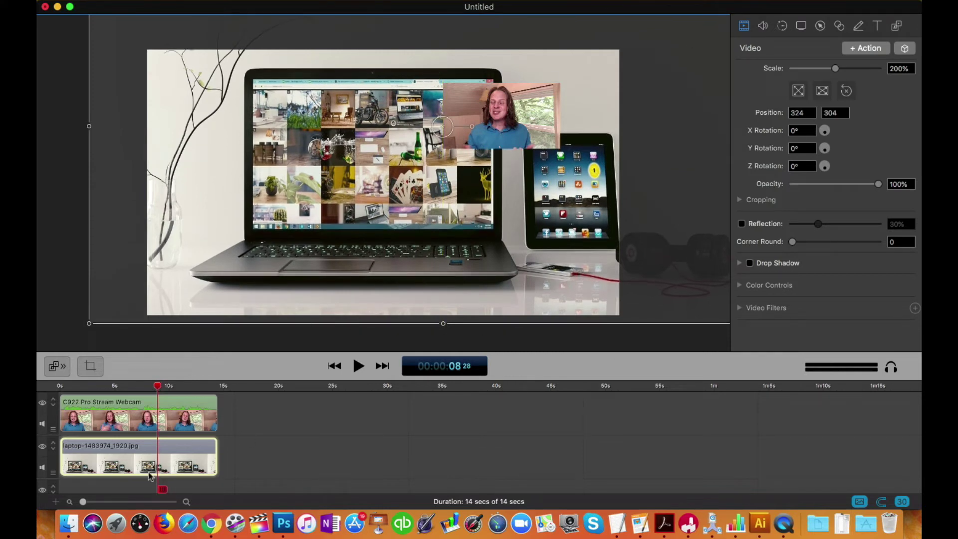
Move the webcam video onto the laptop's screen and enlarge it to about 75%.
{"action": "left_click", "coordinate": [179, 414]}
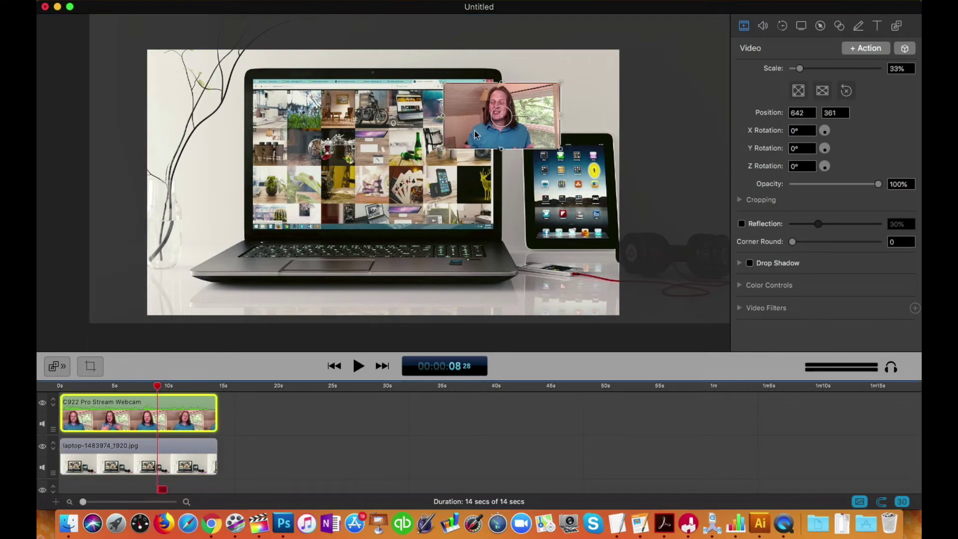
{"action": "left_click_drag", "start_coordinate": [475, 126], "coordinate": [283, 205]}
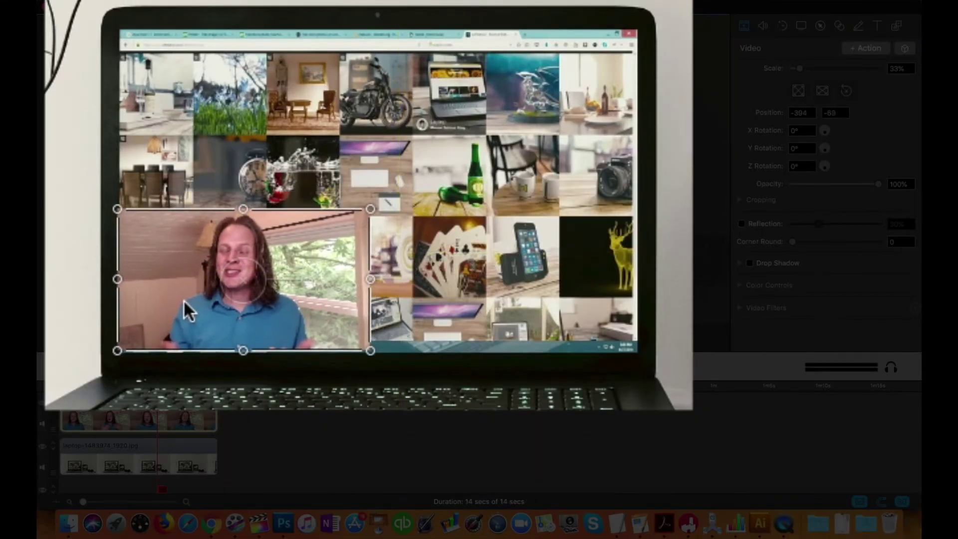
{"action": "left_click_drag", "start_coordinate": [184, 299], "coordinate": [185, 301]}
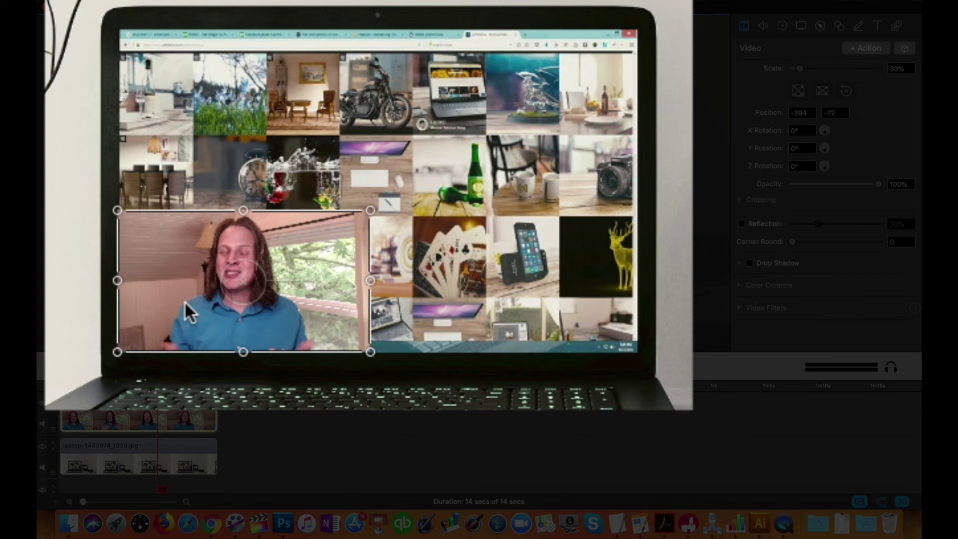
{"action": "left_click_drag", "start_coordinate": [375, 210], "coordinate": [664, 71]}
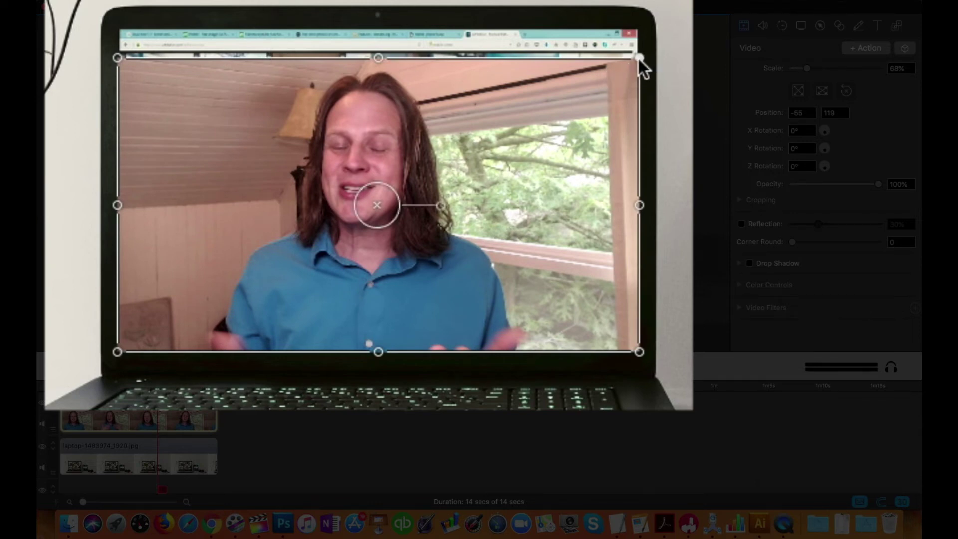
{"action": "left_click_drag", "start_coordinate": [637, 57], "coordinate": [695, 34]}
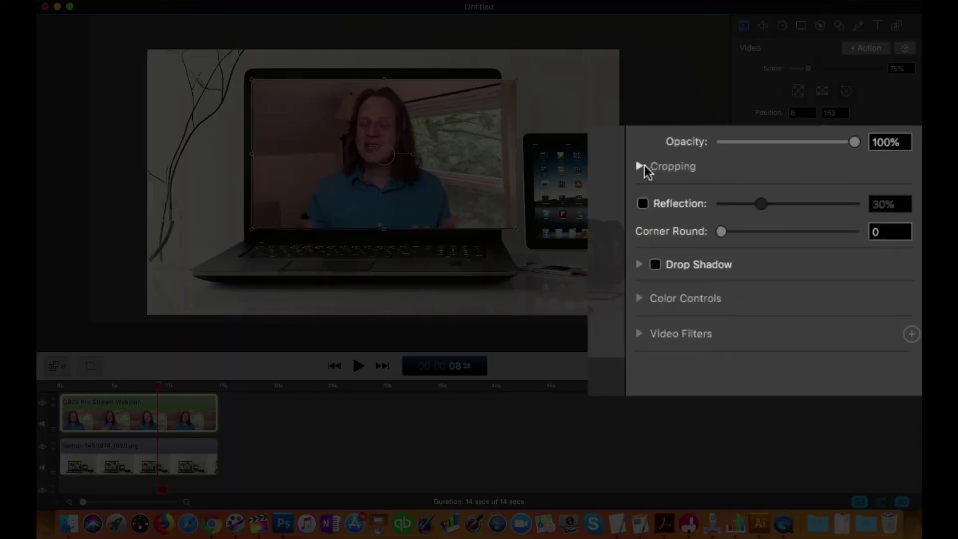
Crop 173 off the webcam video's right edge in the Cropping settings.
{"action": "left_click", "coordinate": [739, 200]}
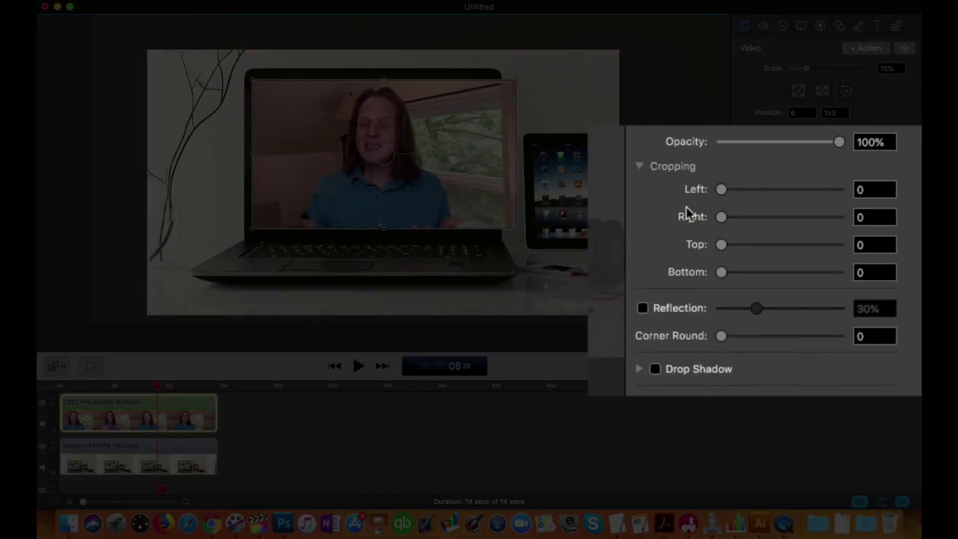
{"action": "left_click_drag", "start_coordinate": [716, 221], "coordinate": [826, 242]}
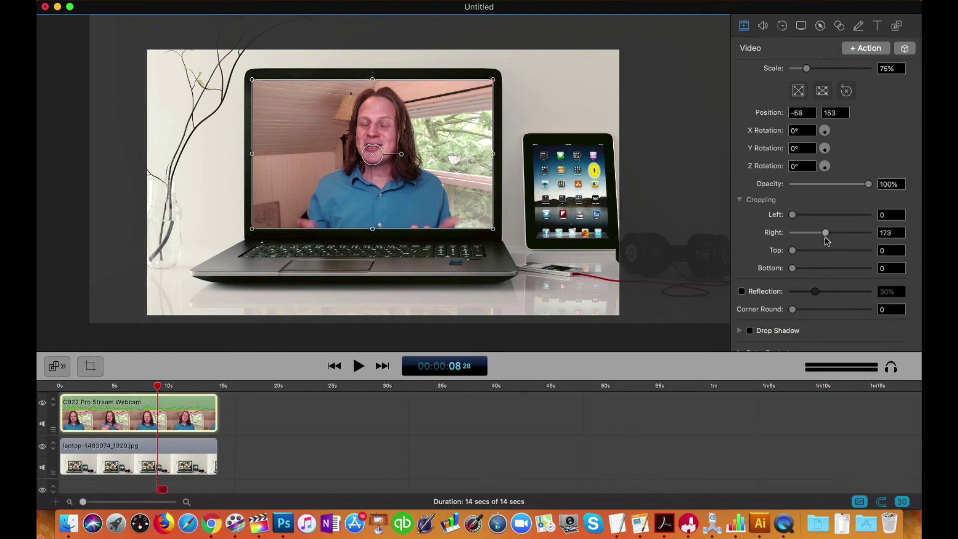
Play the project from 0 s to check the webcam inside the laptop screen, then reselect the webcam video.
{"action": "left_click", "coordinate": [292, 424]}
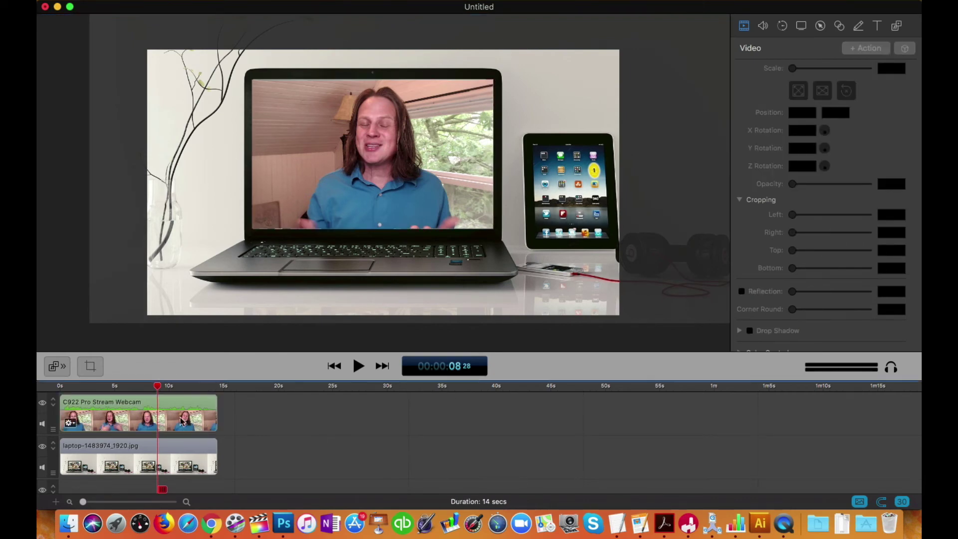
{"action": "left_click", "coordinate": [68, 387]}
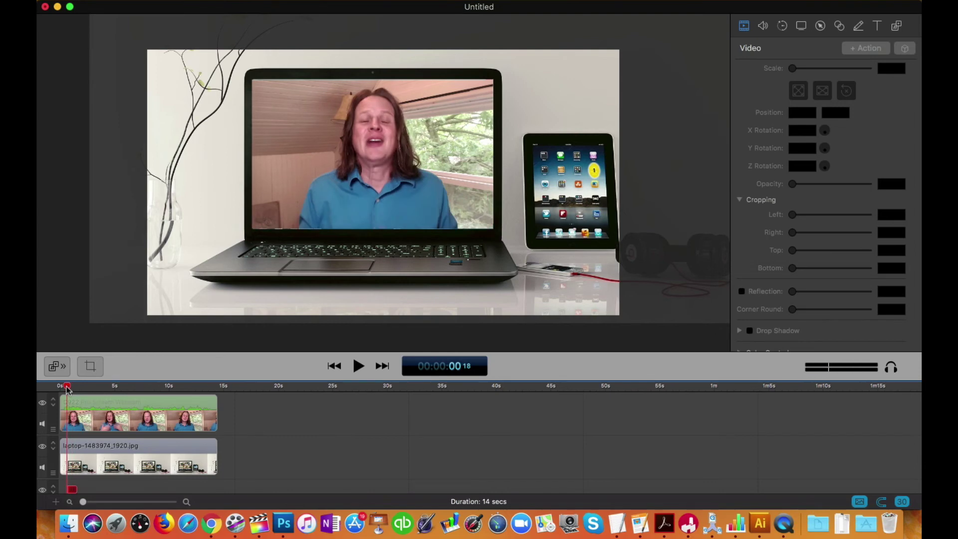
{"action": "key", "text": "space"}
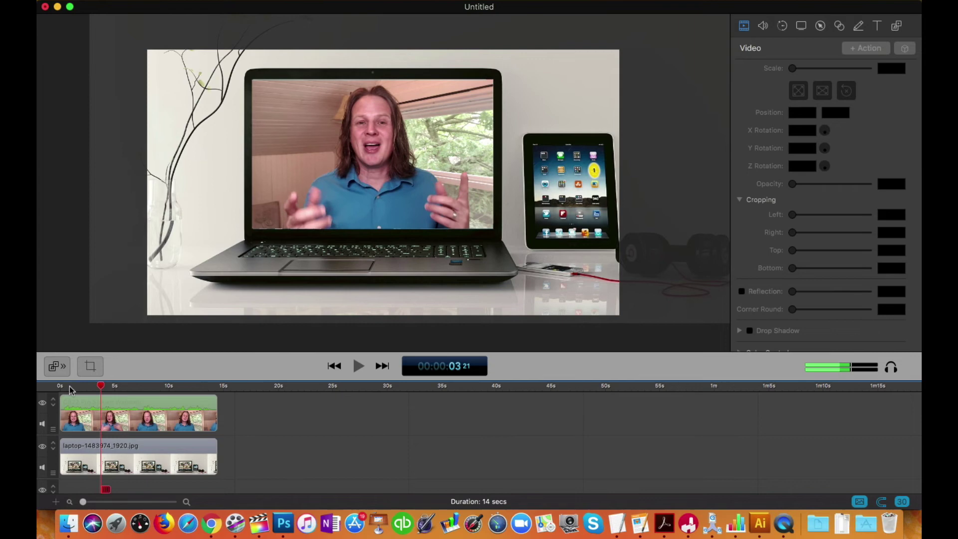
{"action": "key", "text": "space"}
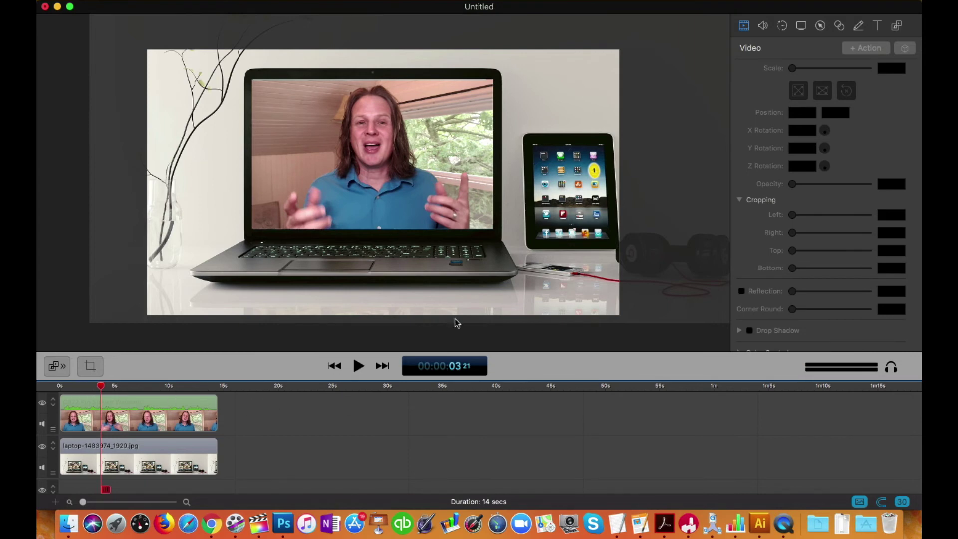
{"action": "left_click", "coordinate": [414, 165]}
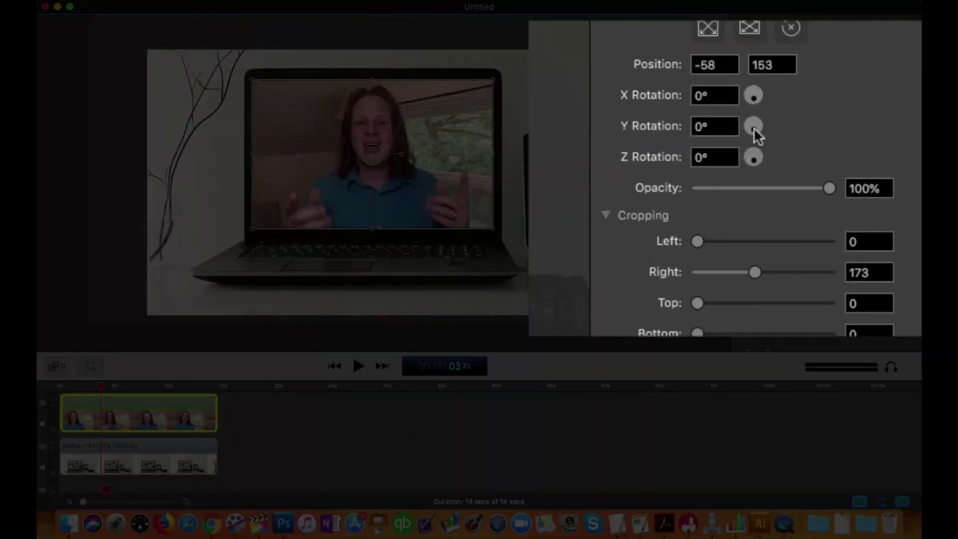
{"action": "left_click_drag", "start_coordinate": [754, 128], "coordinate": [765, 122]}
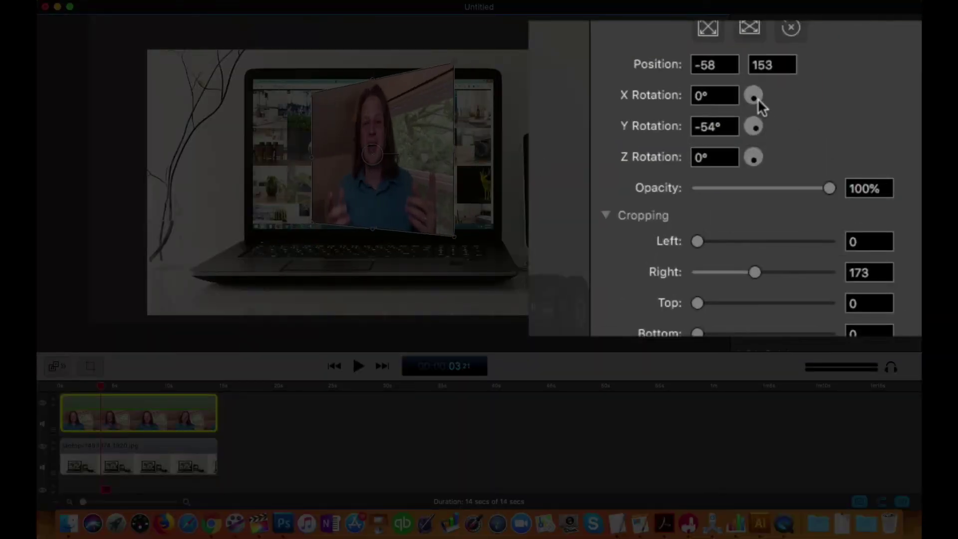
{"action": "left_click_drag", "start_coordinate": [827, 132], "coordinate": [829, 132]}
{"action": "left_click_drag", "start_coordinate": [826, 166], "coordinate": [832, 172]}
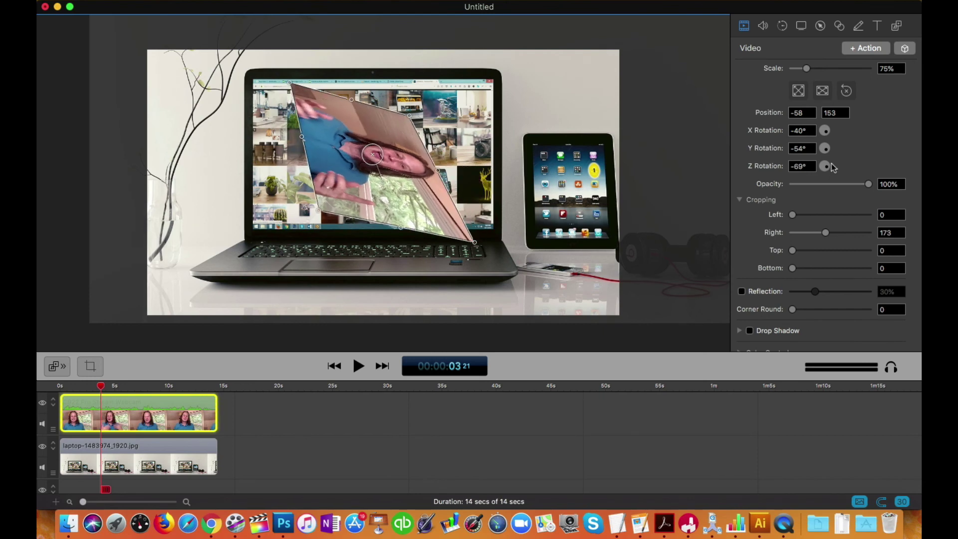
{"action": "key", "text": "super+z"}
{"action": "key", "text": "super+z"}
{"action": "key", "text": "super+z"}
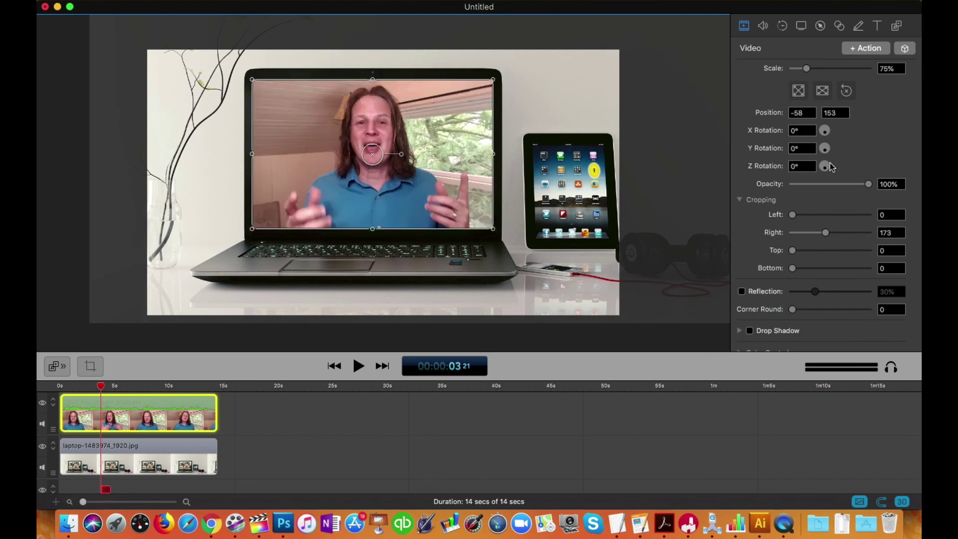